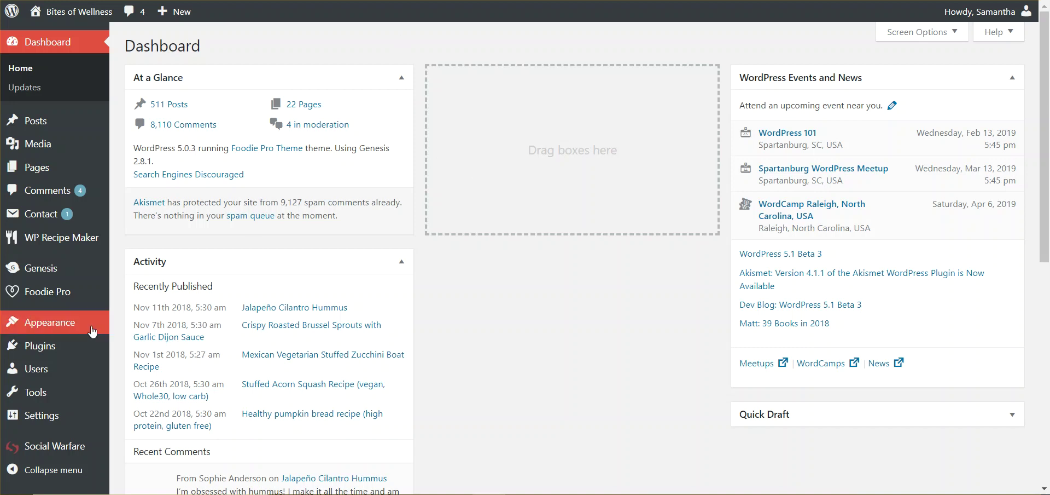
Check the active Foodie Pro theme's version in its theme details on the Themes page
left_click(134, 325)
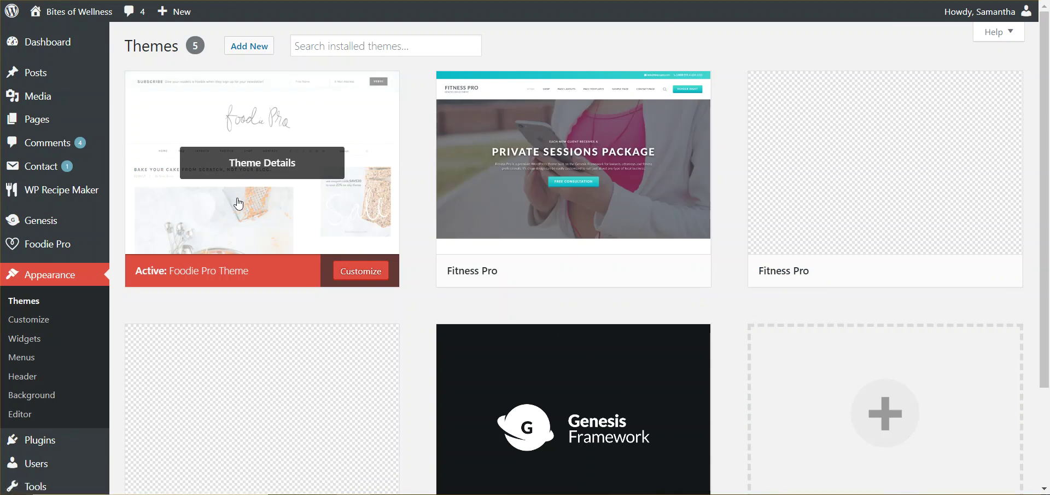
left_click(238, 204)
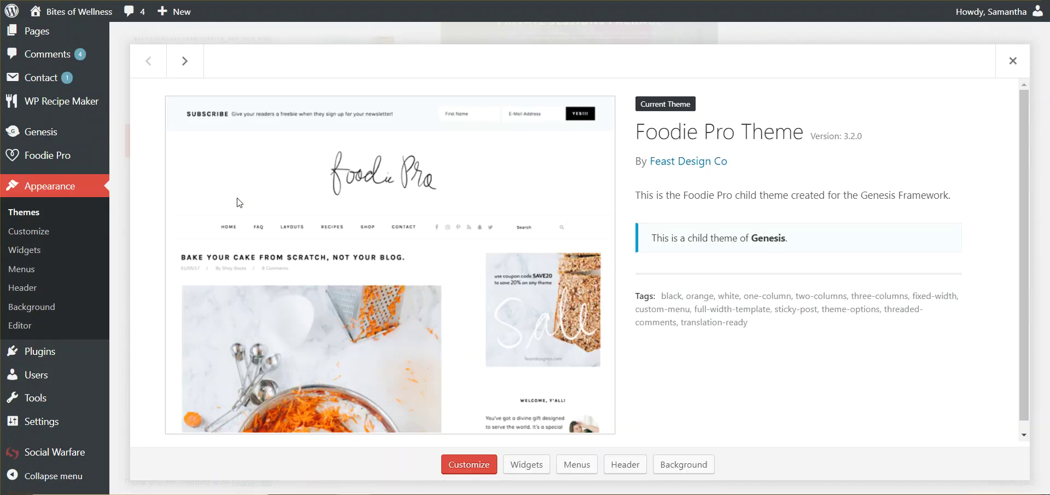
left_click_drag(872, 141, 810, 141)
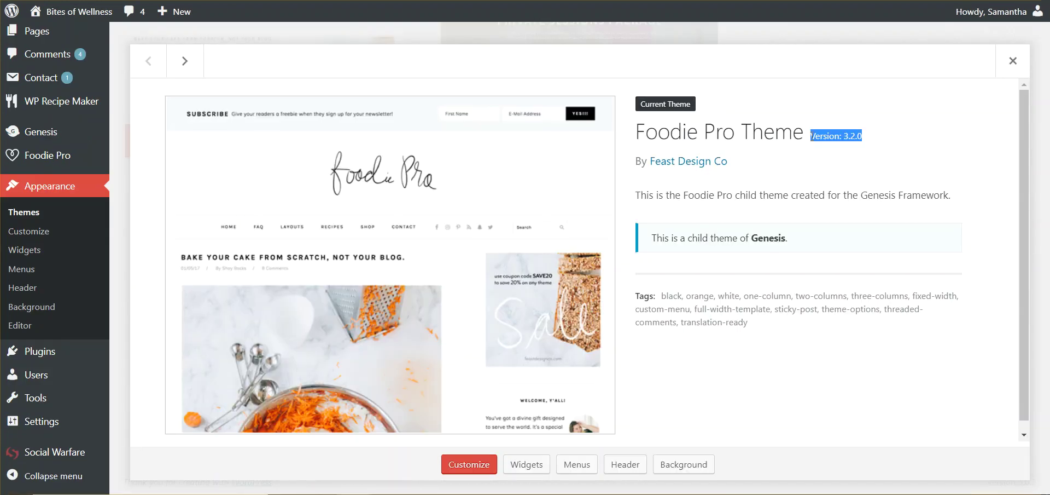
left_click(1014, 60)
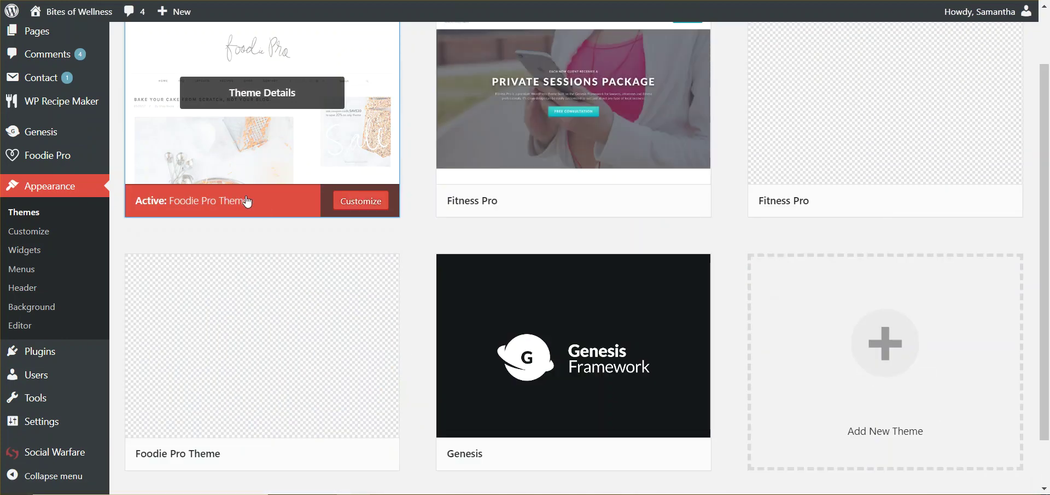
On the Widgets page, add a Foodie Pro - Featured Posts widget to Homepage: Top
left_click(24, 250)
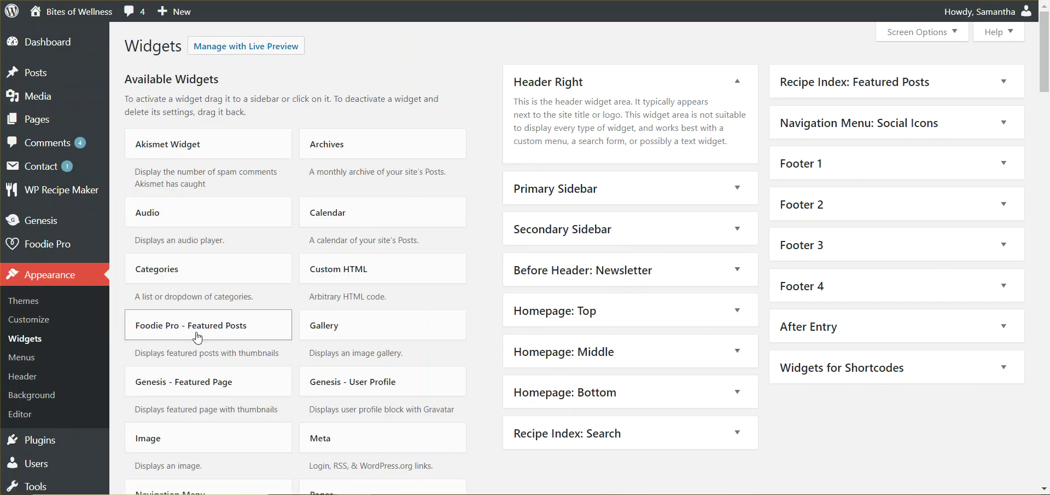
left_click_drag(203, 338, 677, 376)
scroll(678, 328, "down", 6)
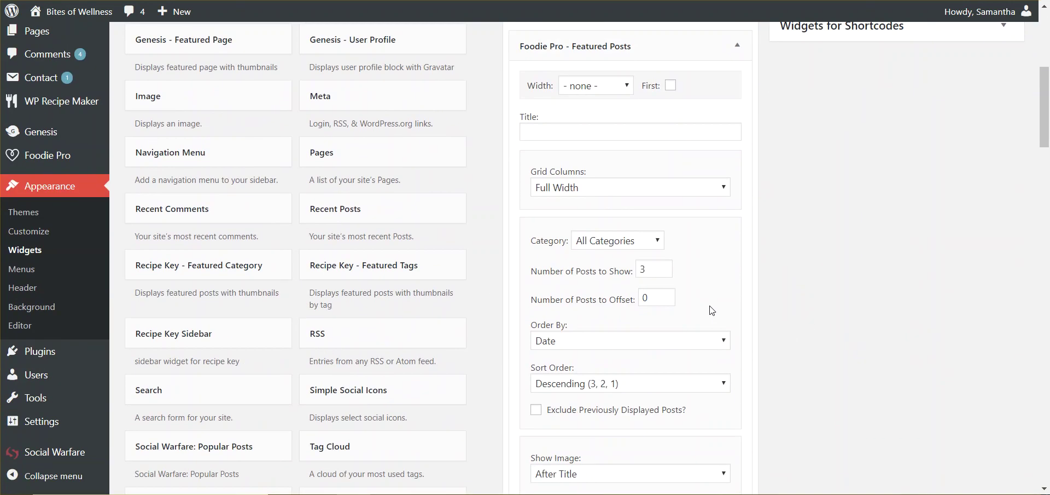
scroll(772, 295, "down", 4)
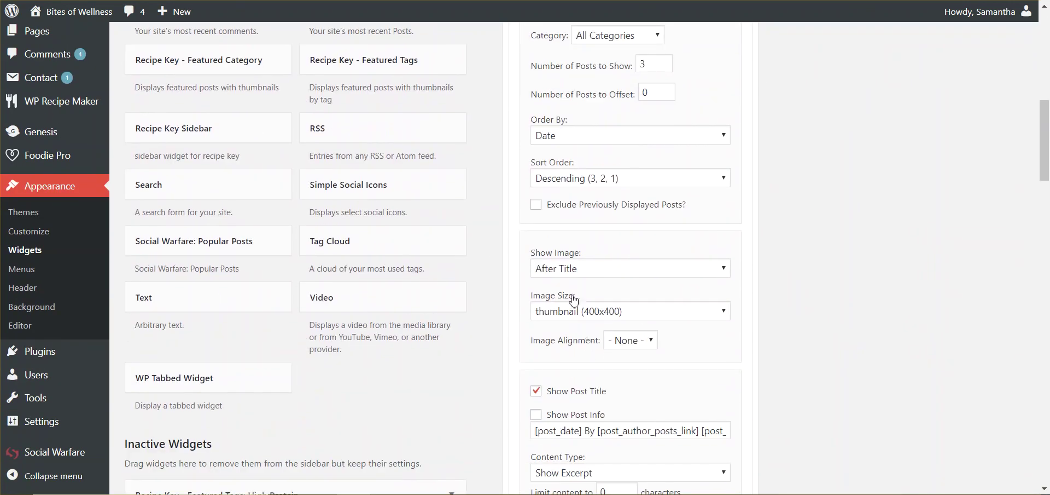
scroll(656, 330, "down", 3)
scroll(353, 204, "up", 5)
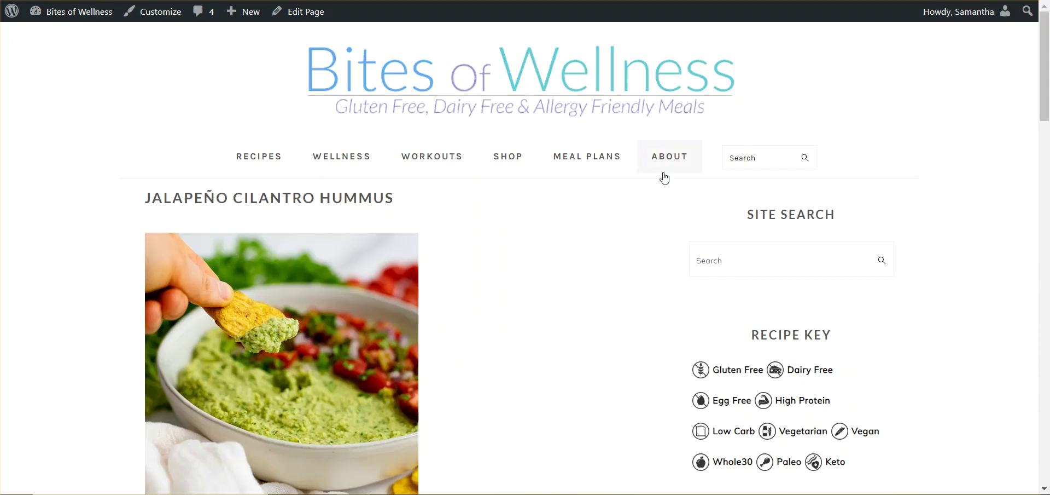
scroll(556, 255, "down", 4)
scroll(543, 252, "down", 7)
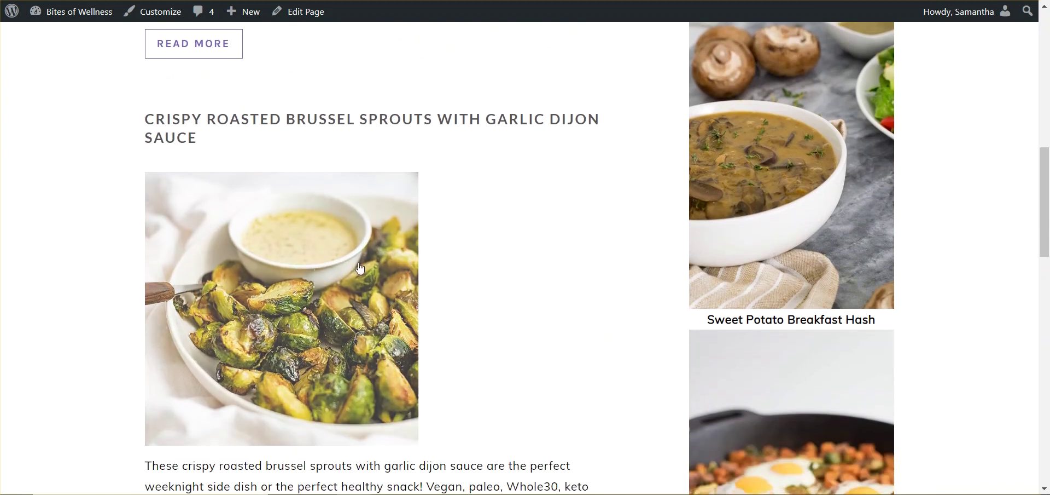
scroll(351, 222, "down", 6)
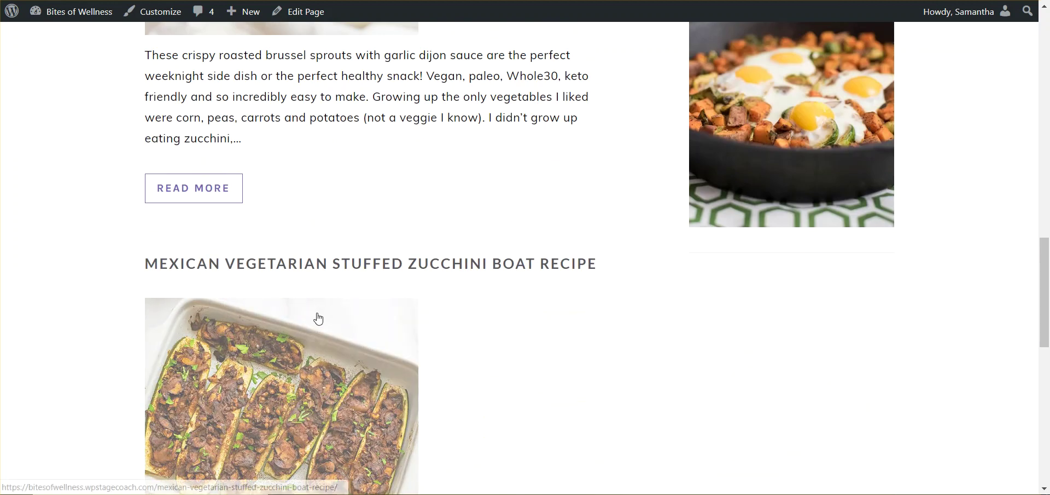
scroll(316, 317, "down", 2)
scroll(292, 318, "down", 6)
scroll(324, 312, "up", 15)
scroll(339, 341, "up", 17)
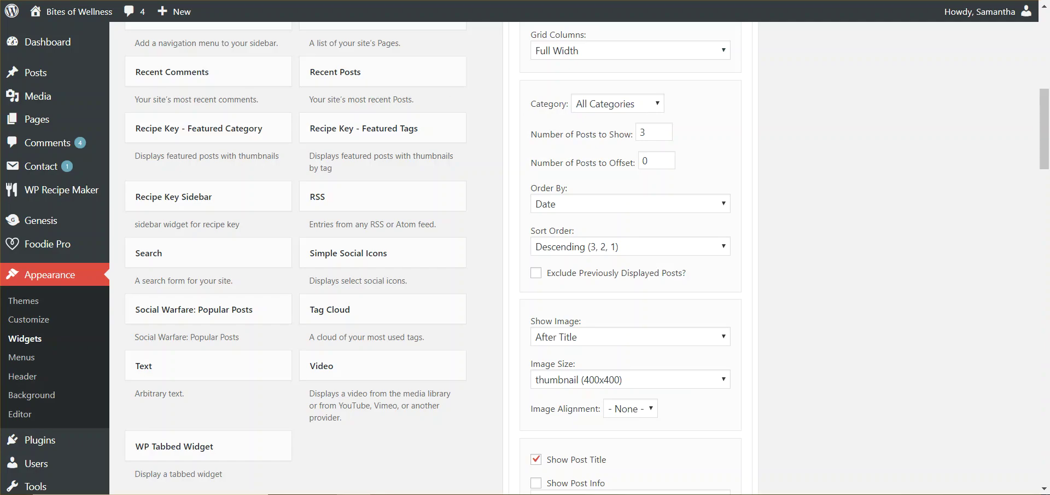
Delete the Foodie Pro - Featured Posts widget from the Homepage: Top area
scroll(670, 216, "up", 6)
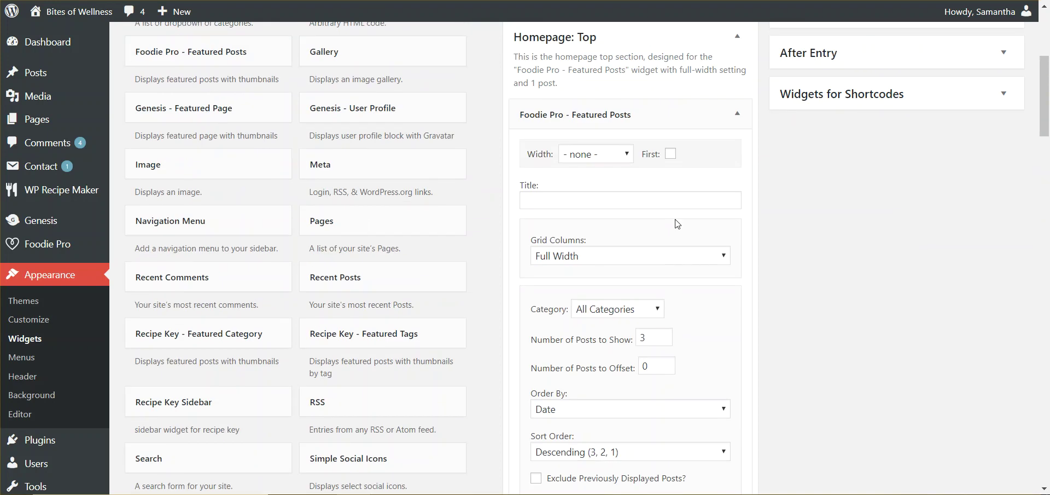
left_click(660, 183)
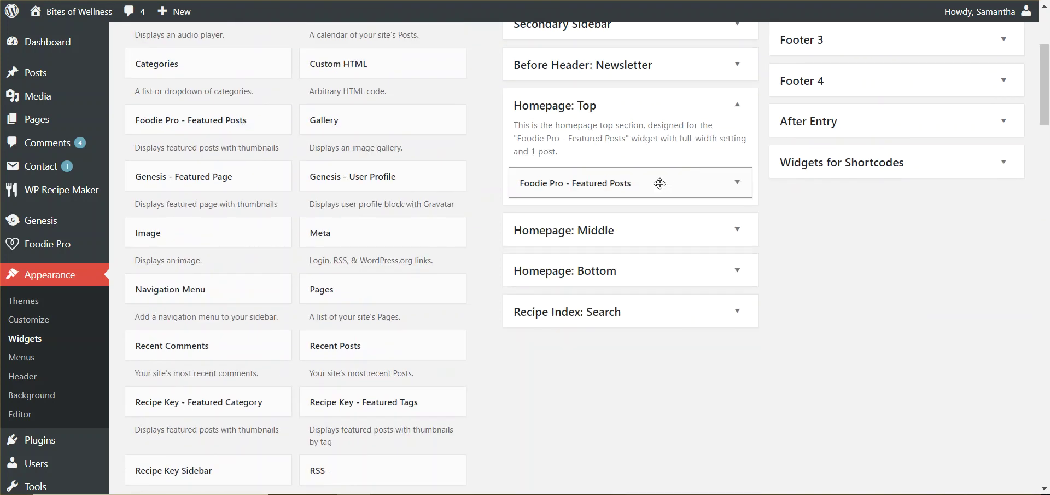
left_click(737, 183)
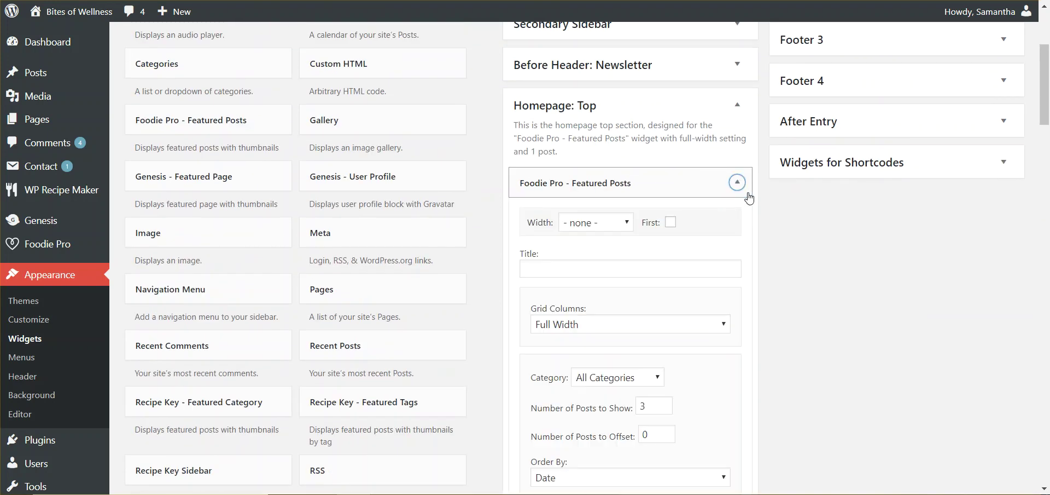
scroll(745, 208, "down", 9)
scroll(745, 217, "down", 8)
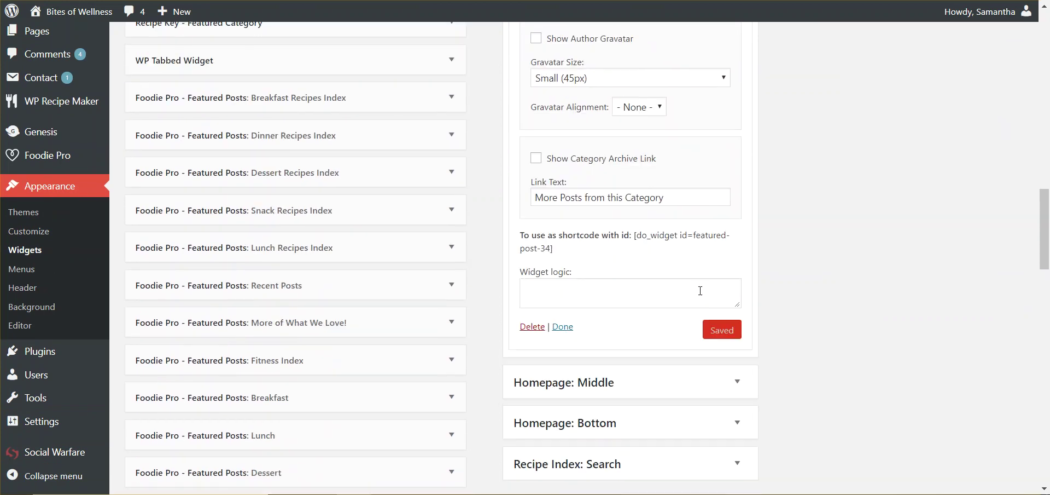
left_click(534, 330)
scroll(530, 329, "up", 10)
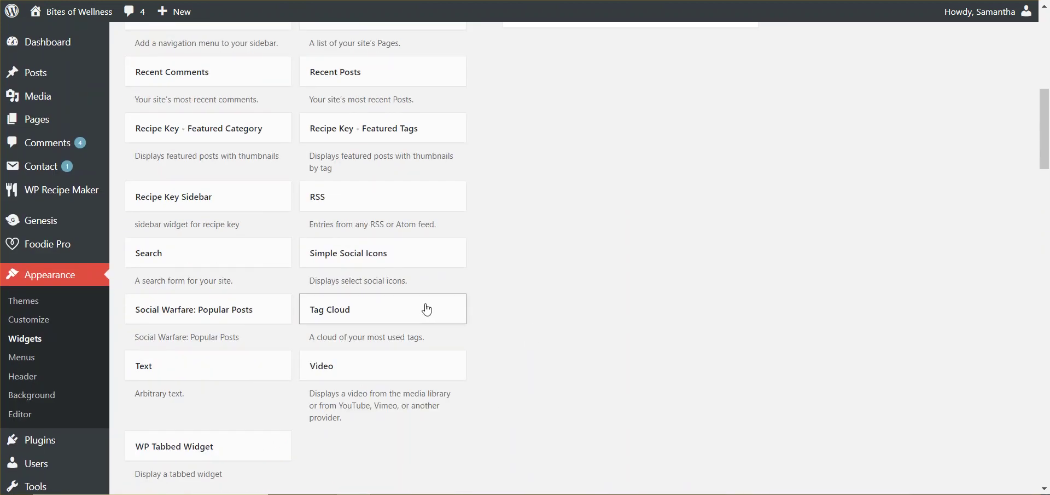
scroll(433, 309, "up", 4)
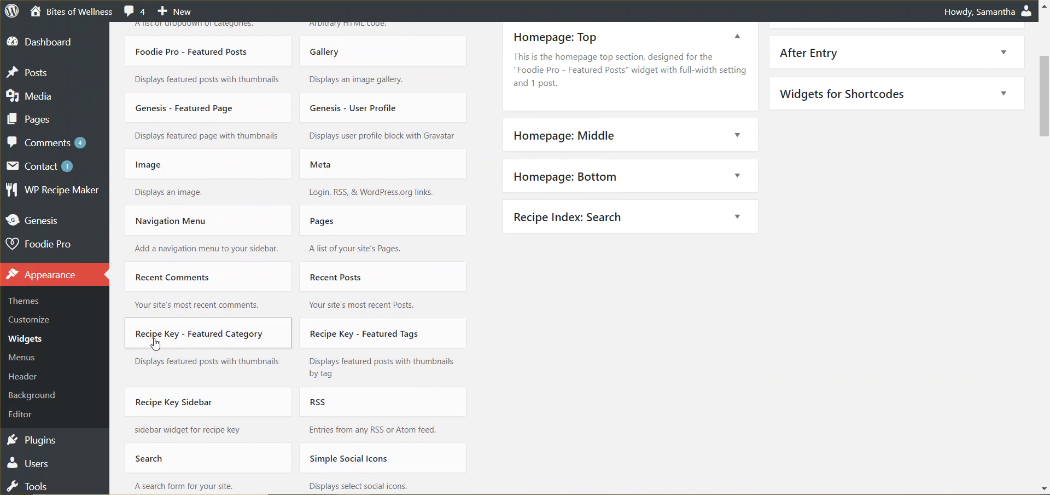
Add a Recipe Key - Featured Category widget to Homepage: Top showing 3 Dinner posts
left_click_drag(158, 342, 578, 108)
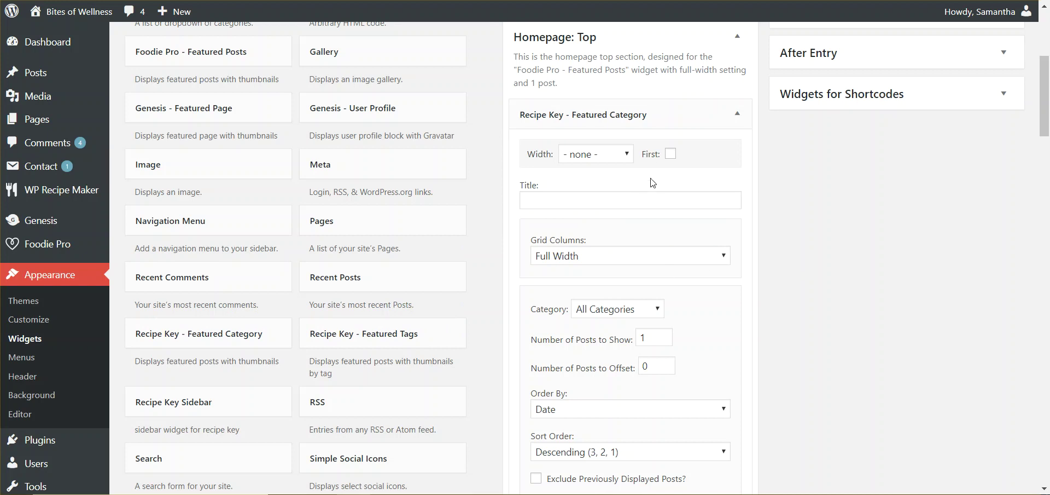
scroll(663, 315, "down", 8)
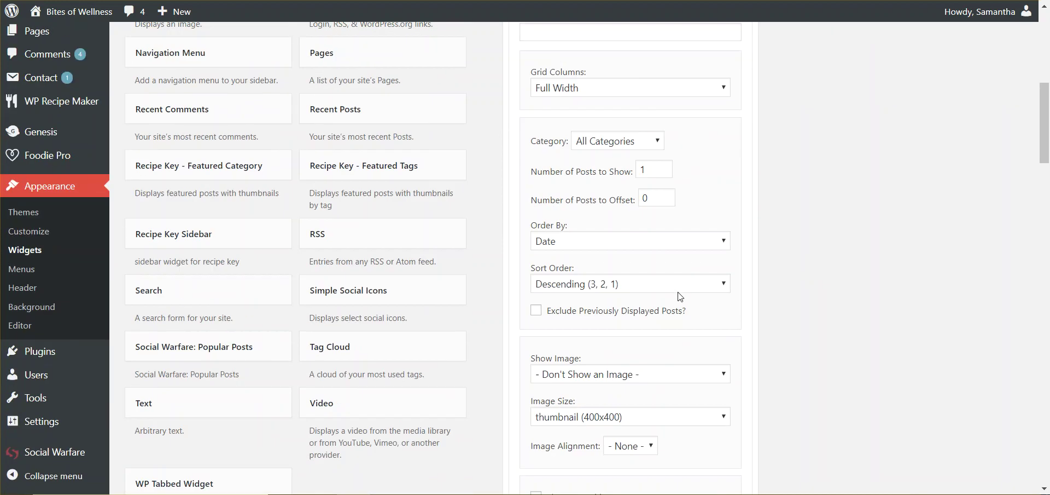
scroll(729, 301, "up", 7)
left_click(621, 240)
scroll(632, 109, "down", 1)
scroll(632, 104, "up", 1)
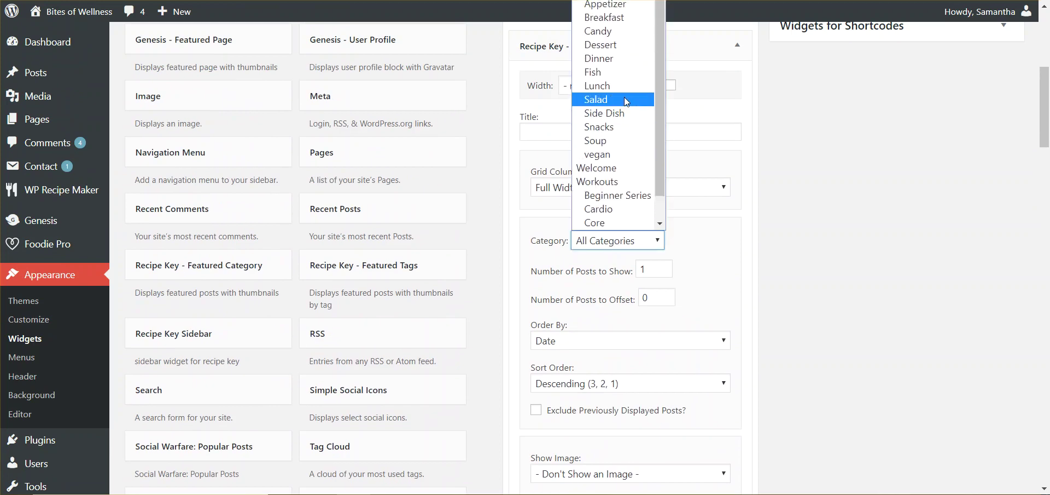
left_click(621, 58)
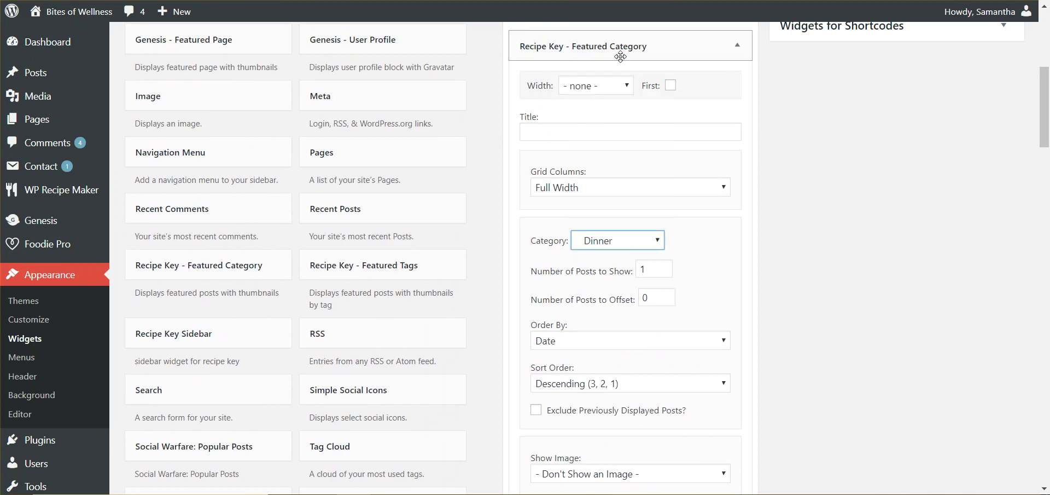
double_click(660, 265)
type("3")
Show medium (800x800) images after the title and post titles, then save the widget
scroll(716, 294, "down", 1)
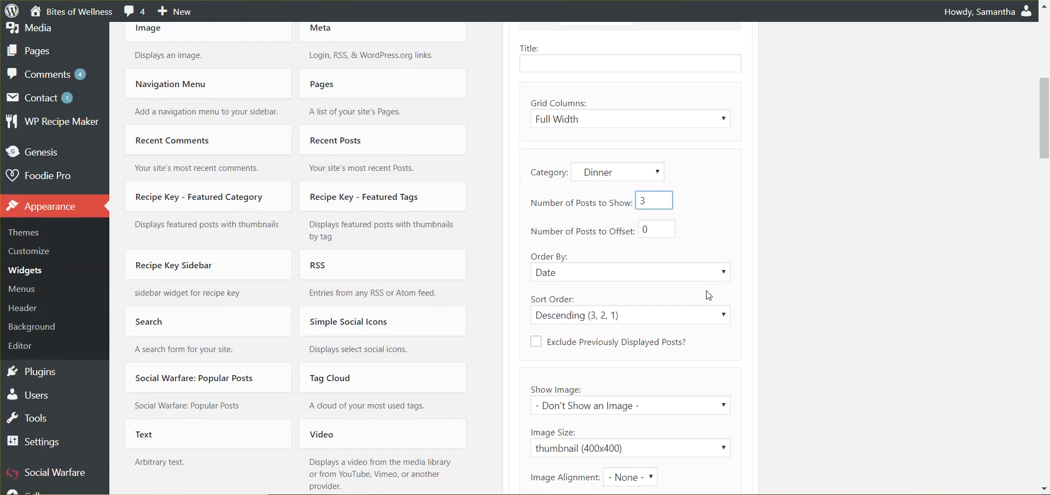
scroll(619, 278, "down", 2)
left_click(602, 271)
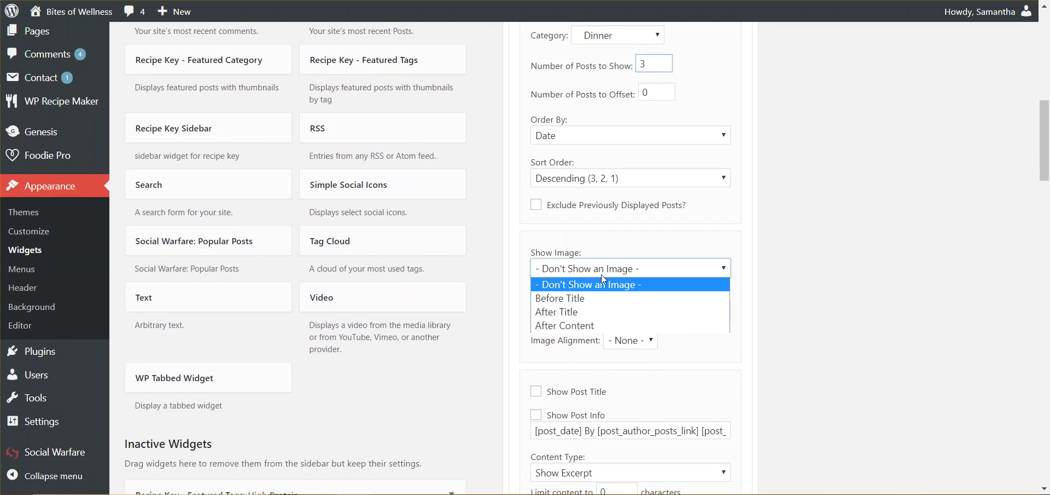
left_click(591, 313)
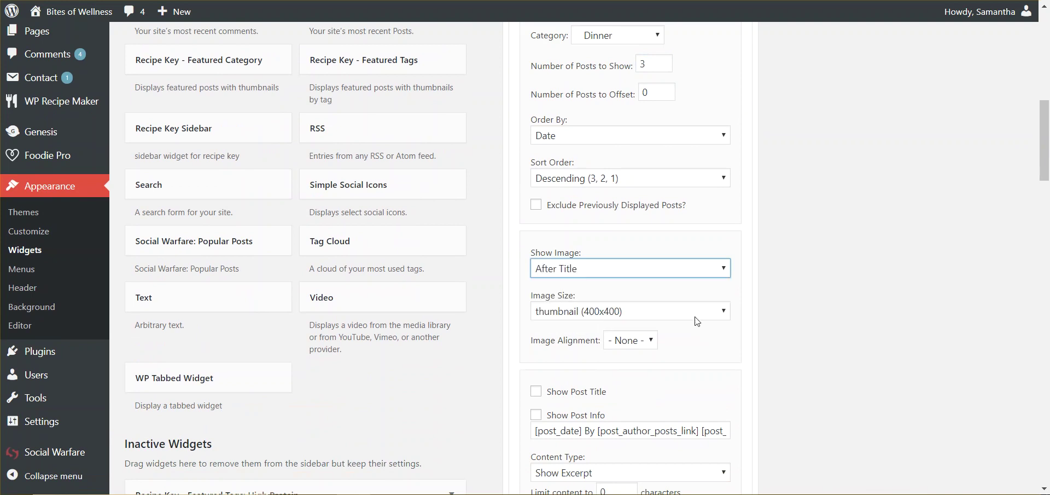
left_click(685, 319)
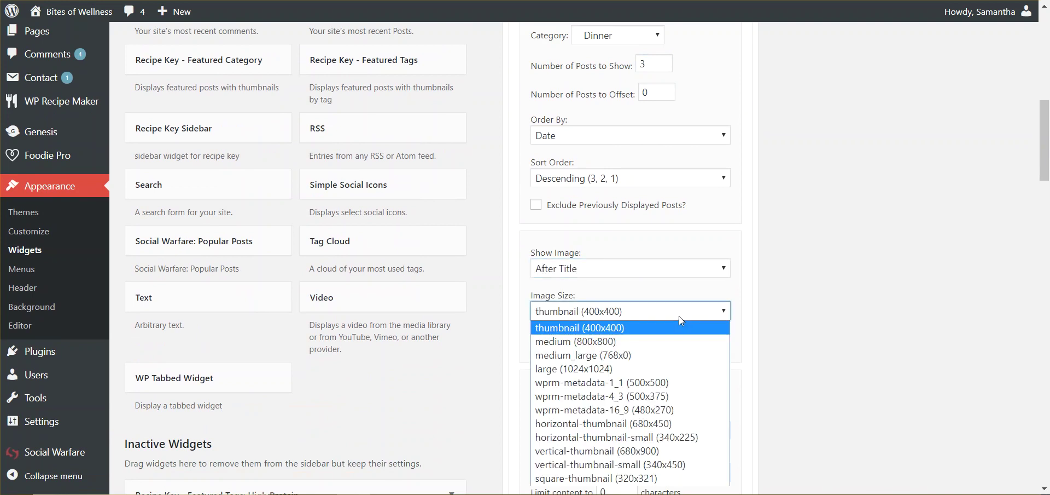
left_click(641, 339)
scroll(702, 309, "down", 1)
left_click(567, 328)
scroll(730, 315, "down", 2)
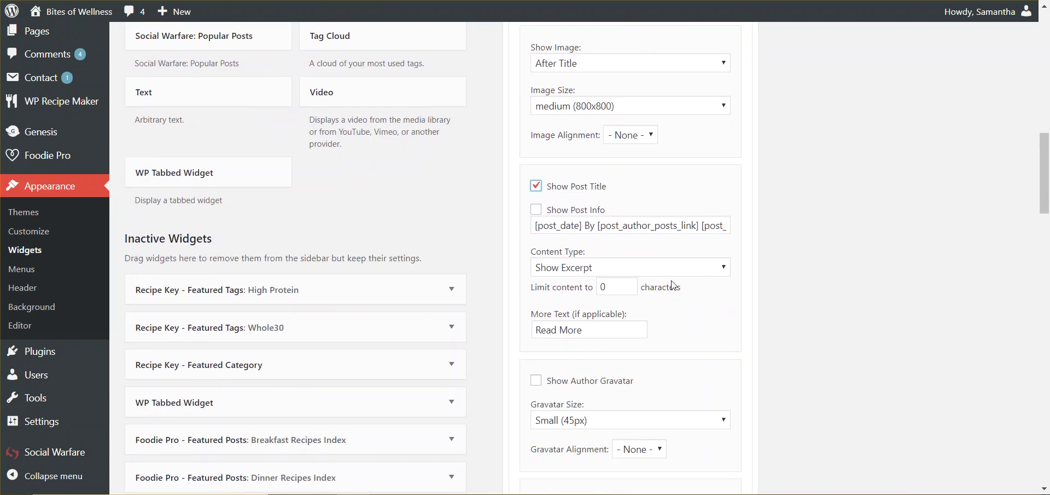
scroll(697, 301, "down", 5)
left_click(733, 318)
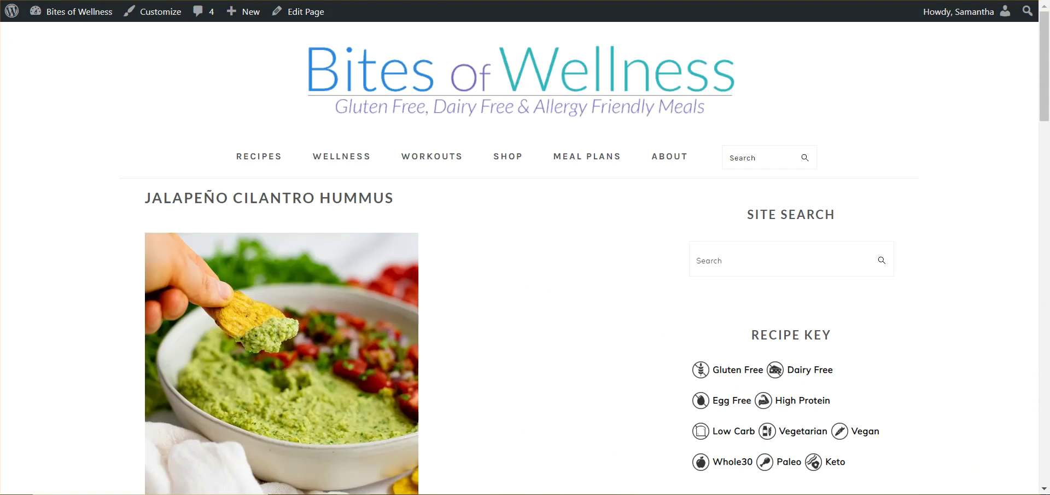
key("F5")
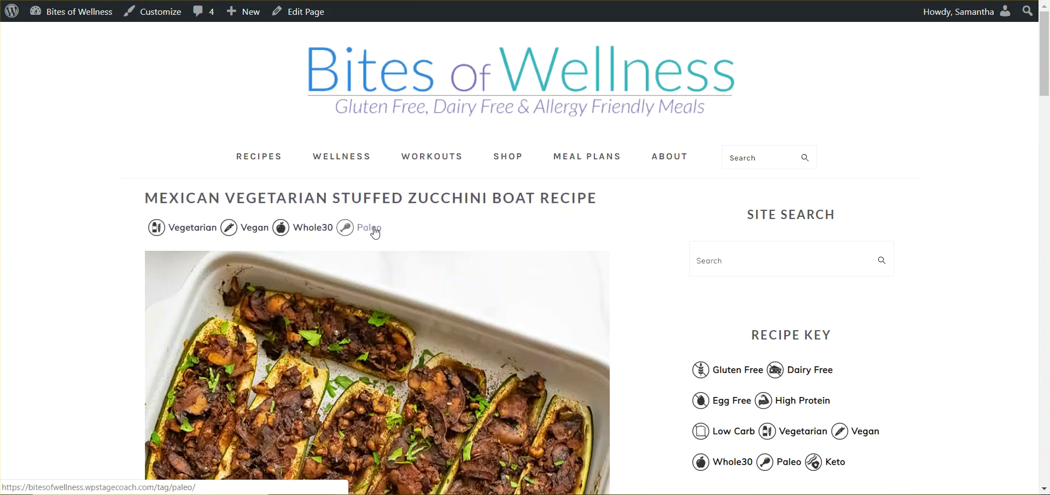
scroll(345, 229, "down", 10)
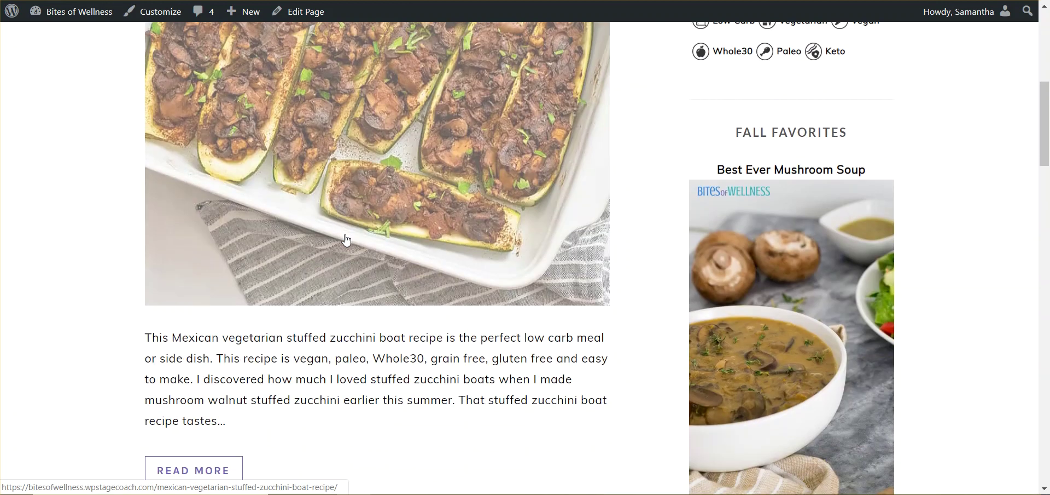
scroll(345, 238, "down", 10)
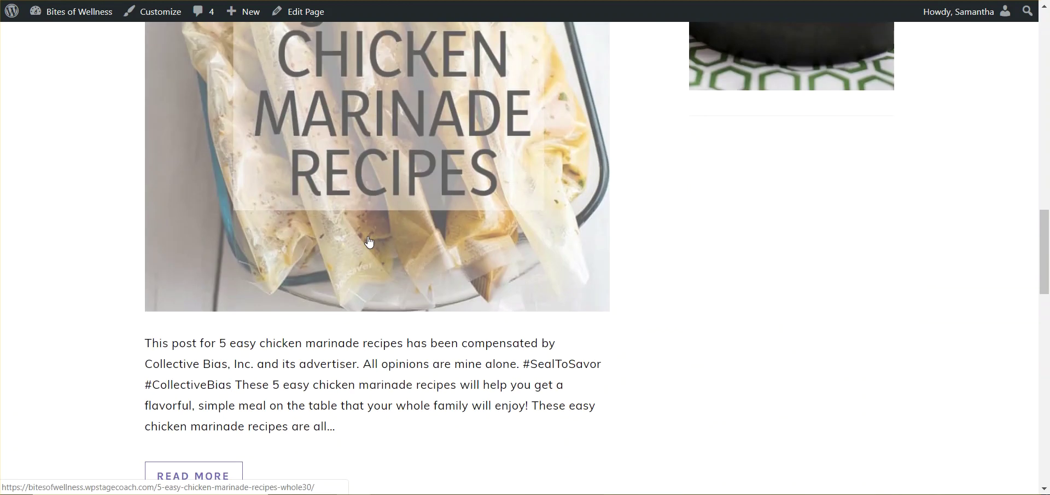
scroll(370, 241, "down", 5)
scroll(371, 242, "up", 20)
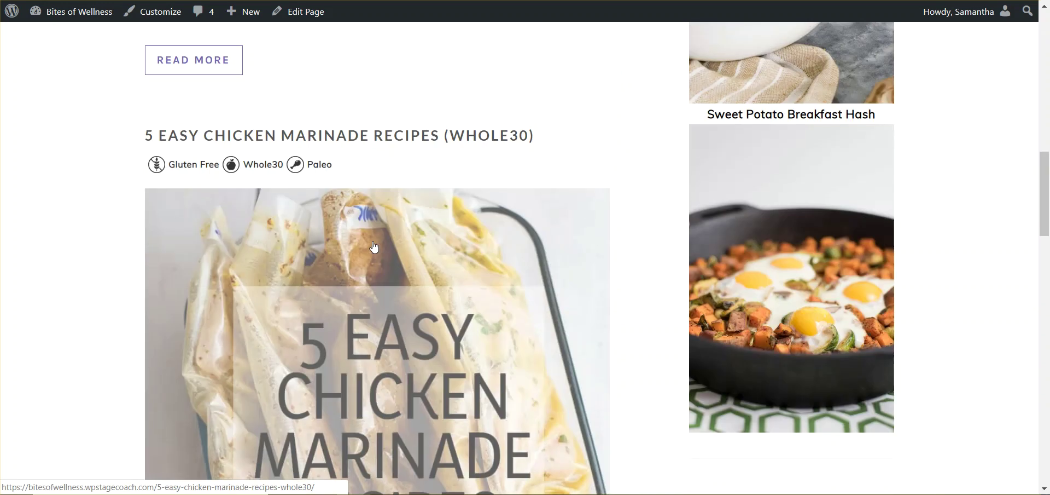
scroll(371, 243, "up", 3)
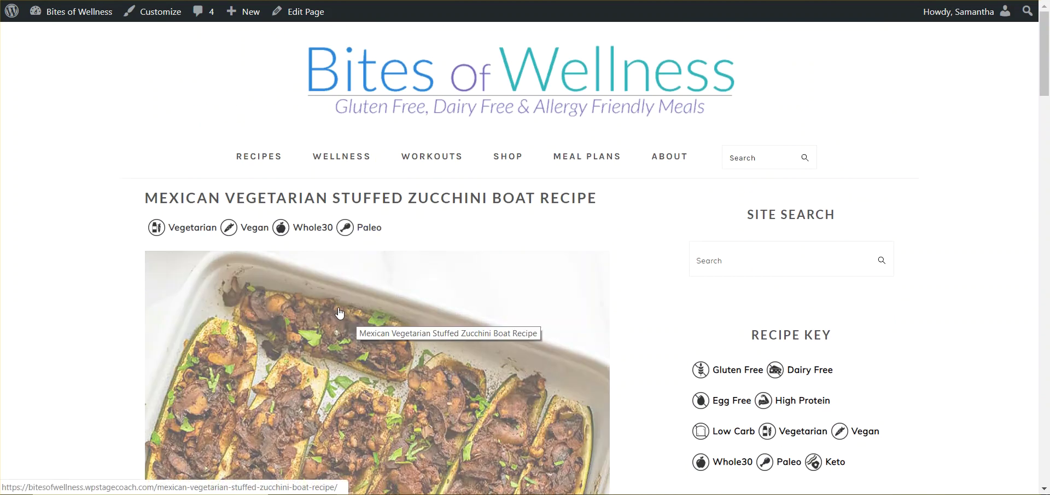
left_click(337, 311)
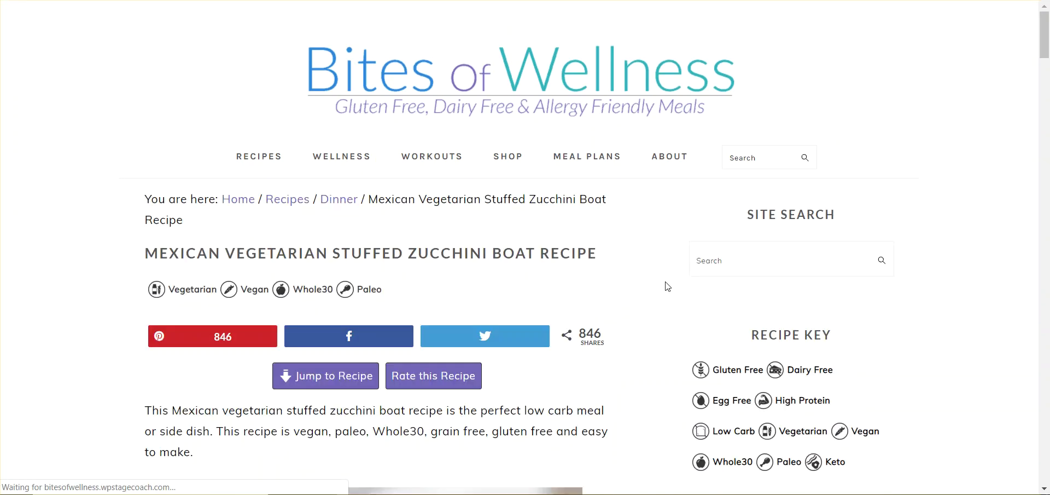
scroll(595, 256, "down", 1)
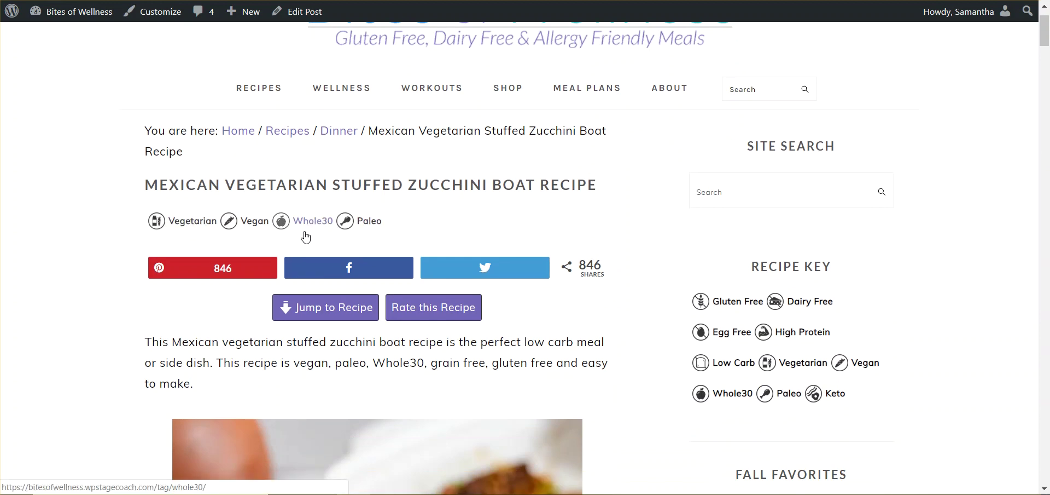
scroll(425, 230, "down", 15)
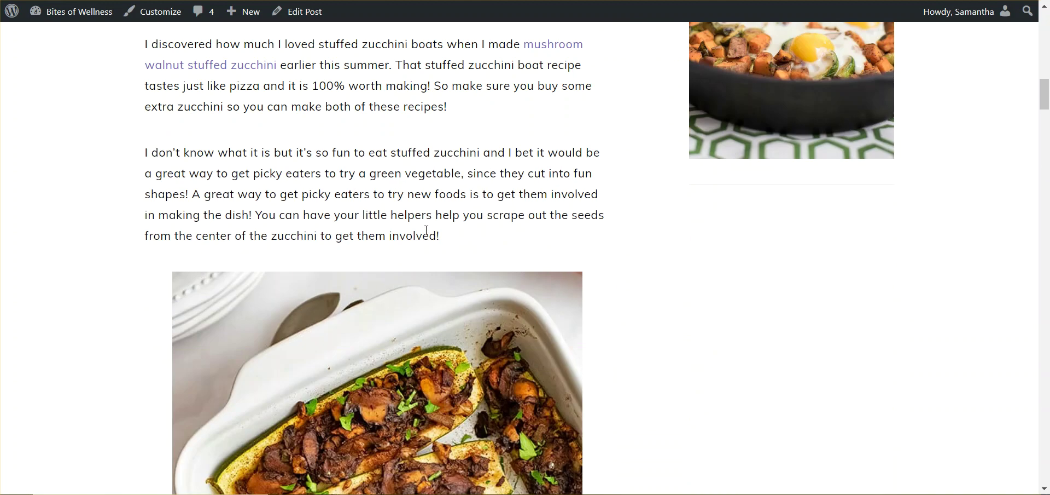
scroll(429, 239, "up", 20)
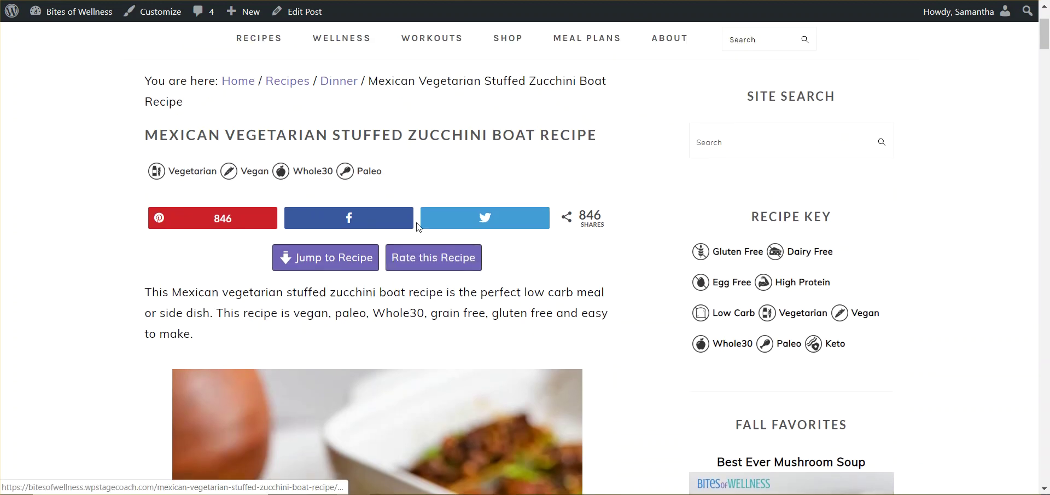
left_click(358, 82)
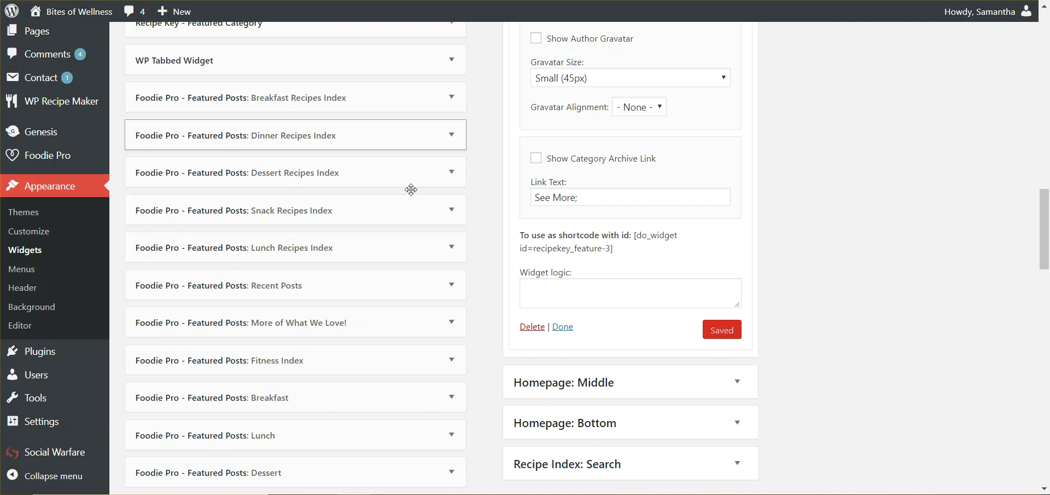
Collapse the Featured Category widget and place a Recipe Key - Featured Tags widget below it
scroll(411, 185, "up", 10)
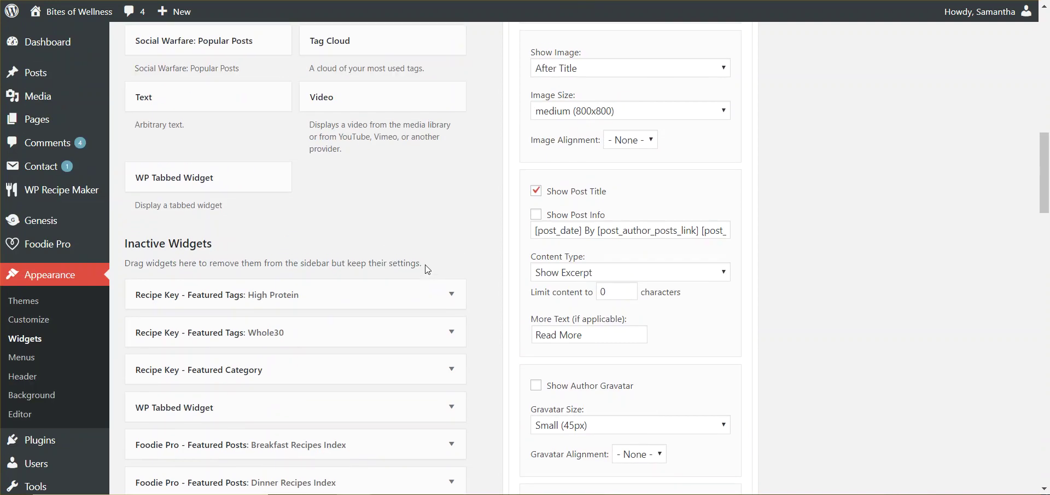
scroll(547, 296, "up", 4)
left_click(601, 317)
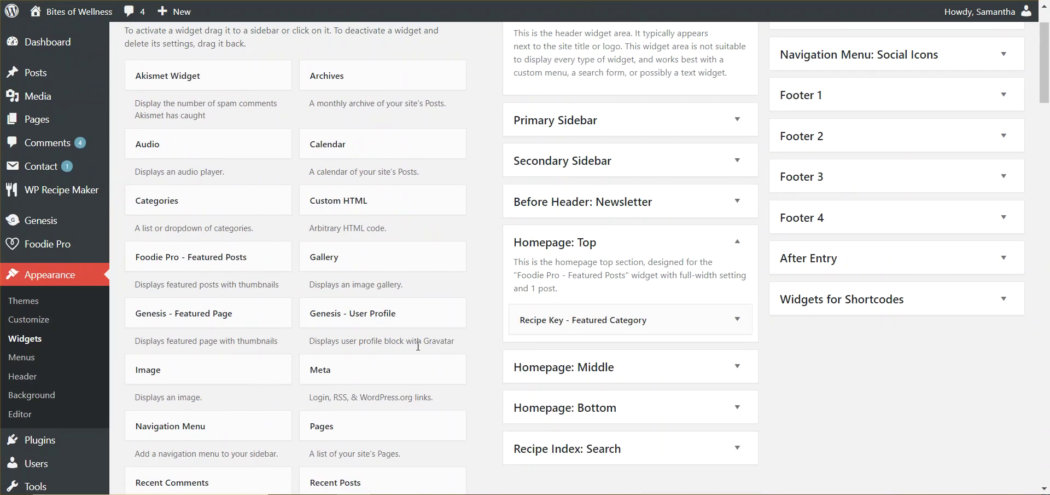
scroll(336, 391, "down", 1)
scroll(336, 391, "down", 2)
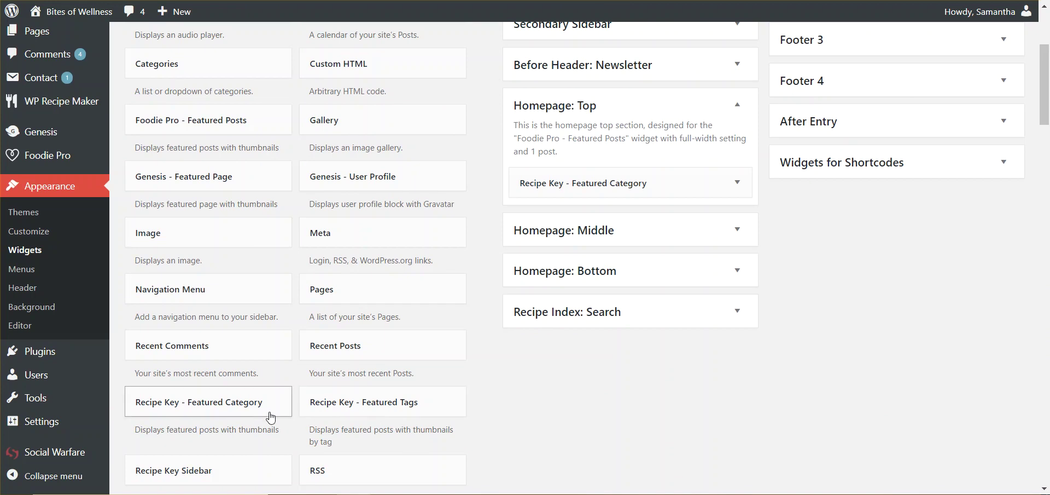
left_click_drag(327, 411, 580, 223)
Set the Featured Tags widget to show 3 posts tagged gluten free
scroll(760, 284, "down", 3)
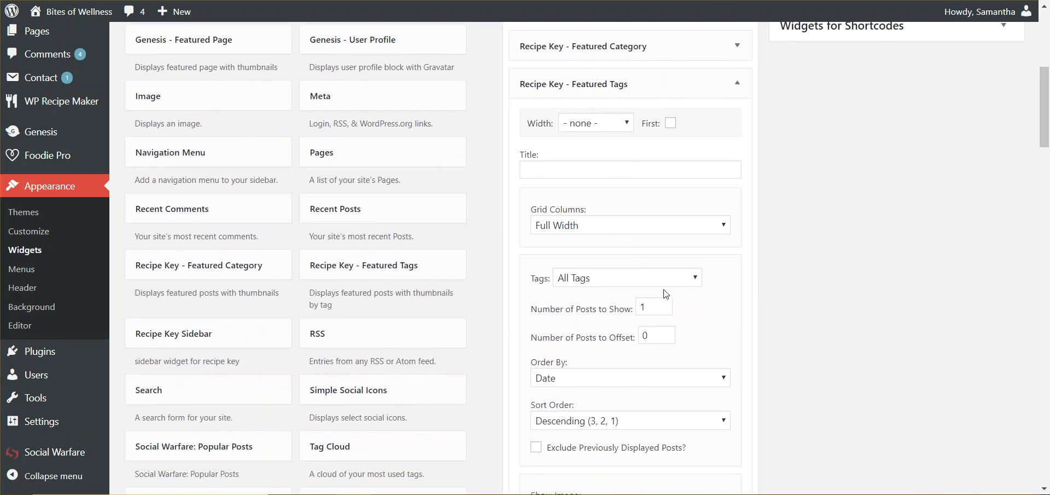
left_click(676, 283)
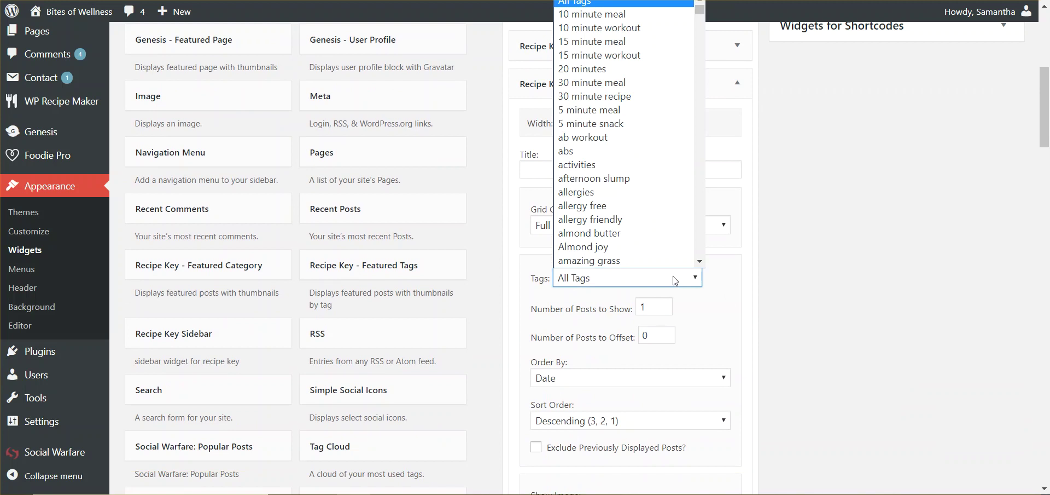
type("gluten free")
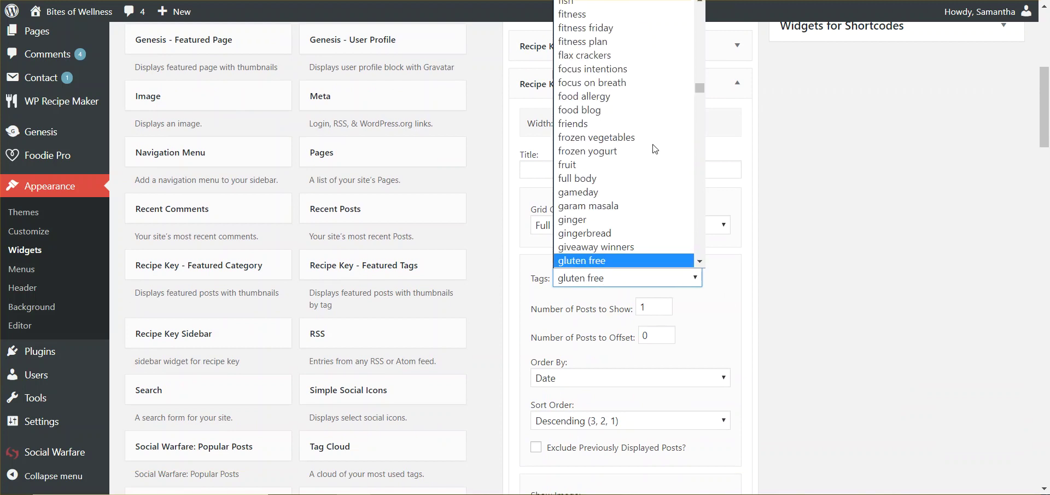
scroll(602, 247, "down", 1)
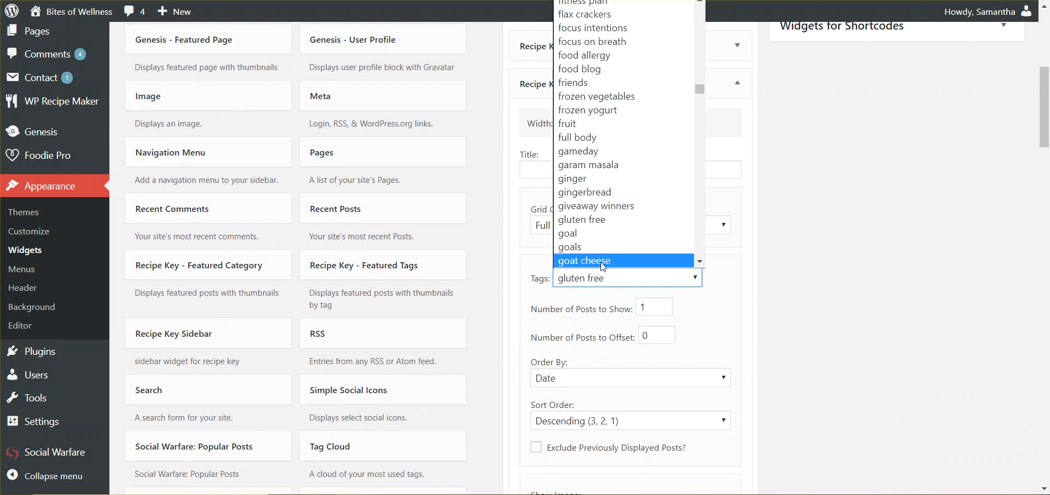
left_click(602, 225)
double_click(658, 307)
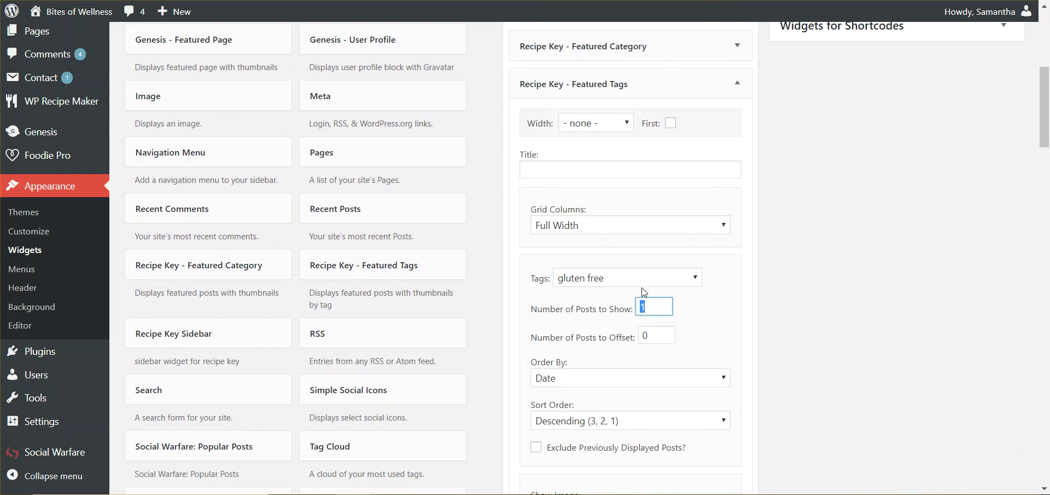
type("3")
Show medium (800x800) images after the title plus post titles, and save the widget
scroll(751, 317, "down", 4)
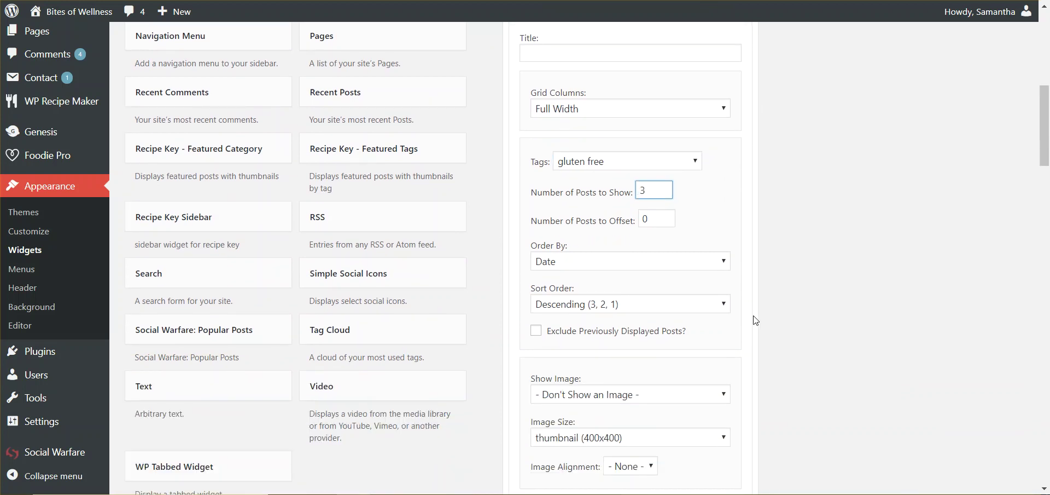
left_click(651, 306)
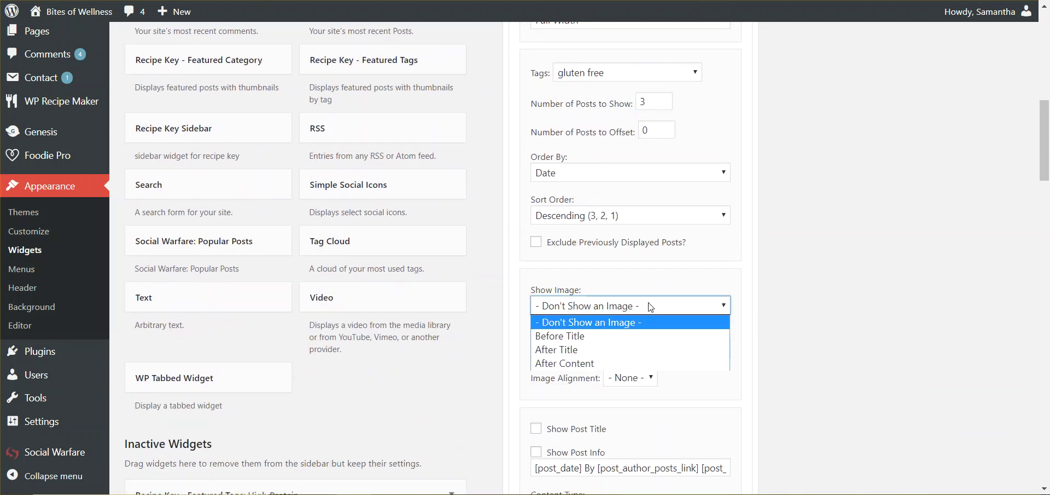
left_click(589, 349)
left_click(589, 348)
left_click(591, 194)
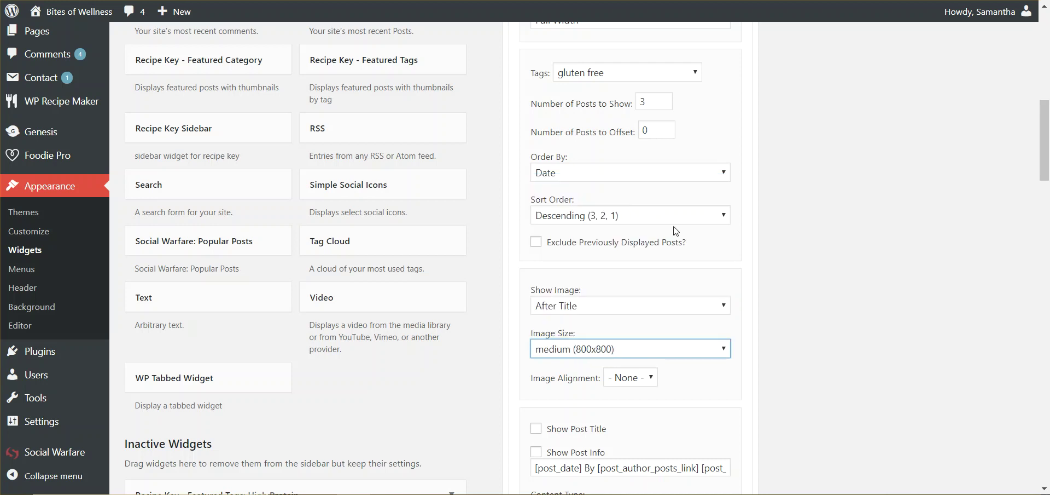
scroll(813, 275, "down", 4)
left_click(566, 224)
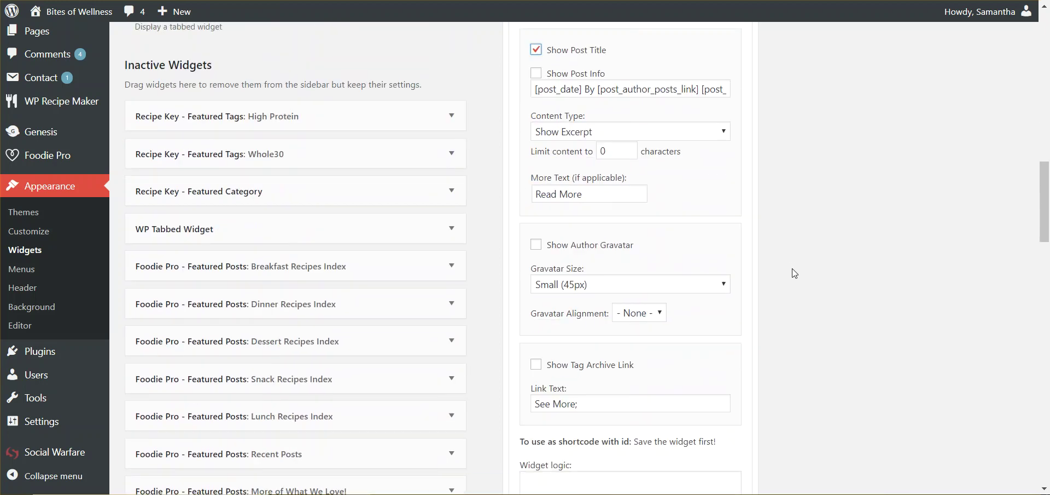
scroll(792, 276, "down", 2)
left_click(725, 354)
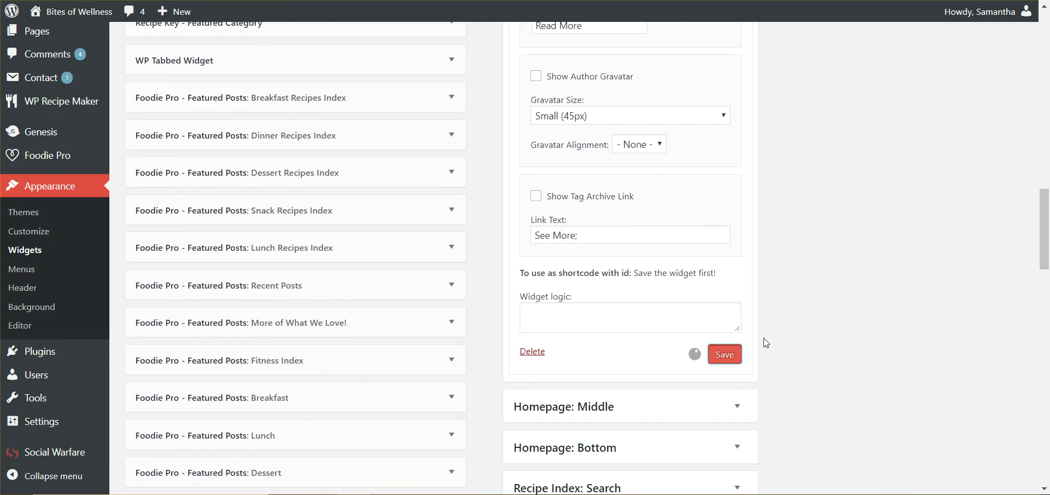
Enable the tag archive link with text 'See More Gluten Free Recipes' and save
left_click(536, 199)
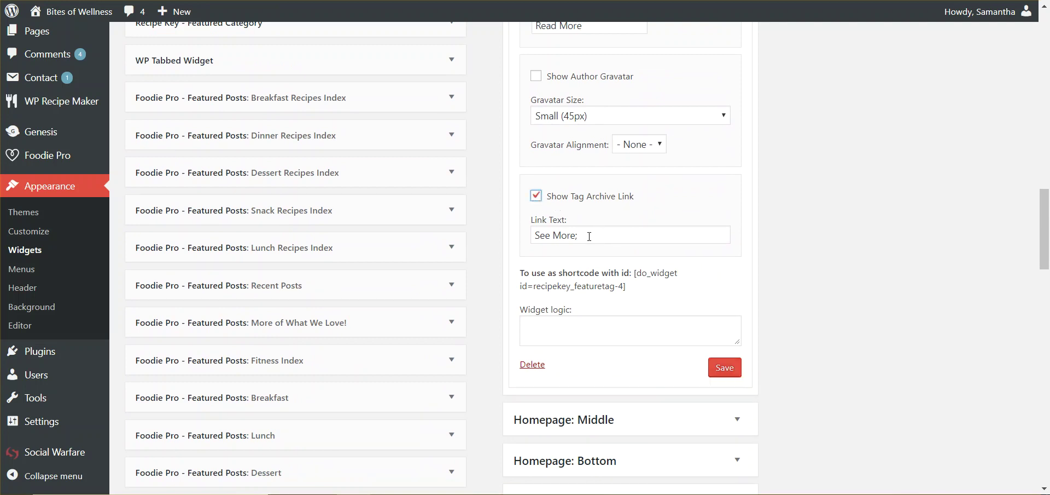
left_click_drag(589, 236, 533, 236)
type("See More Gluten Free Recipes")
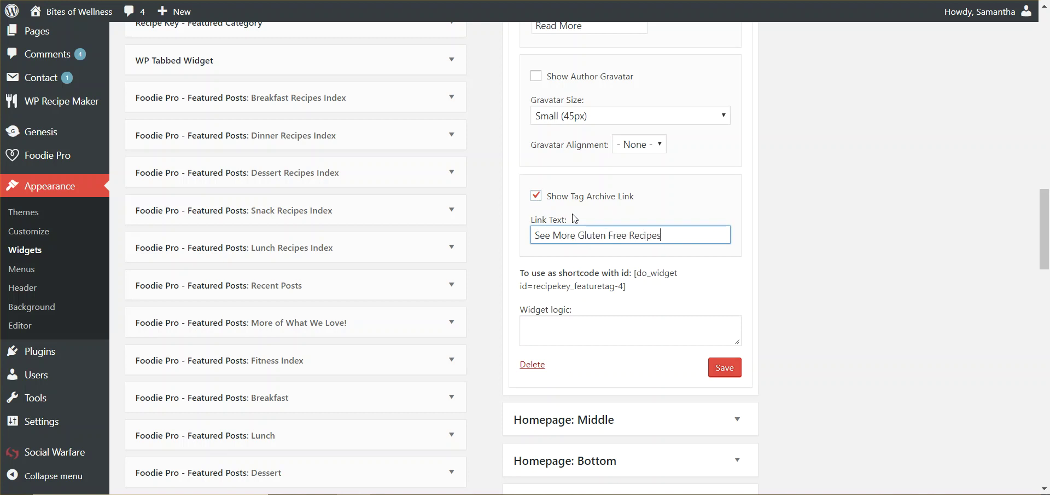
left_click(722, 370)
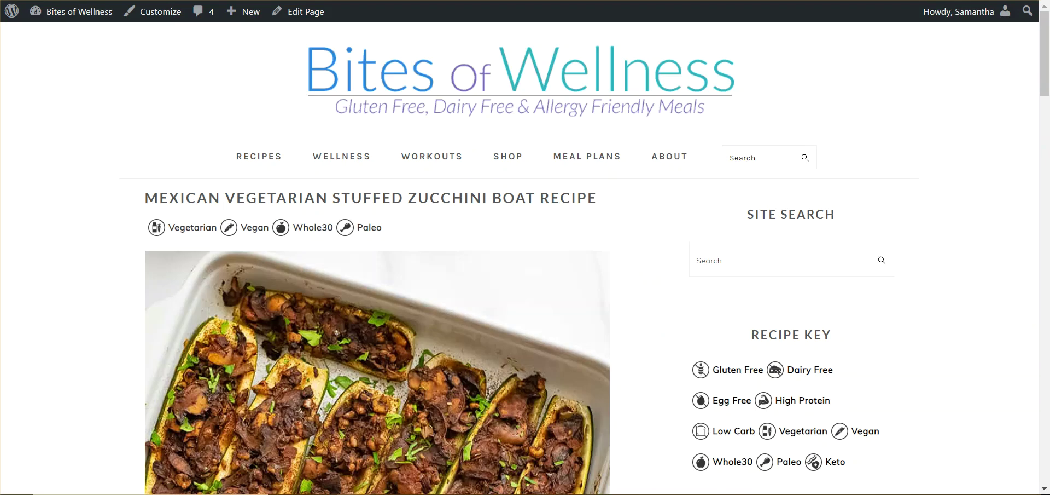
scroll(518, 272, "down", 3)
scroll(519, 273, "down", 20)
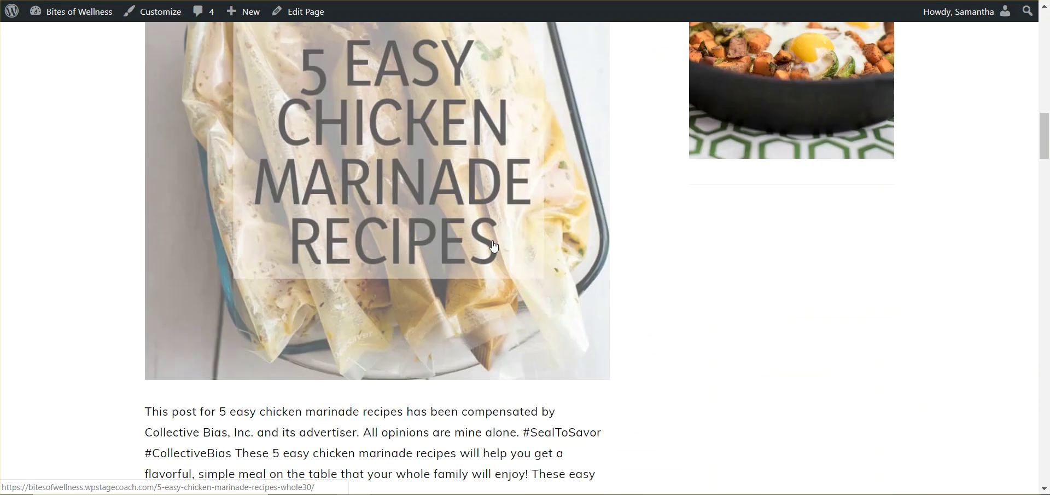
scroll(489, 242, "down", 15)
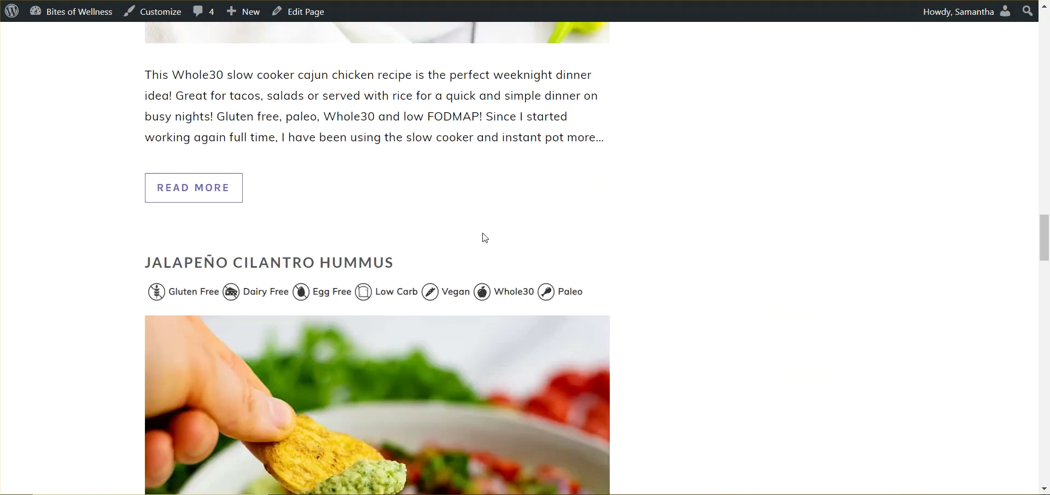
scroll(285, 263, "down", 6)
scroll(285, 263, "down", 20)
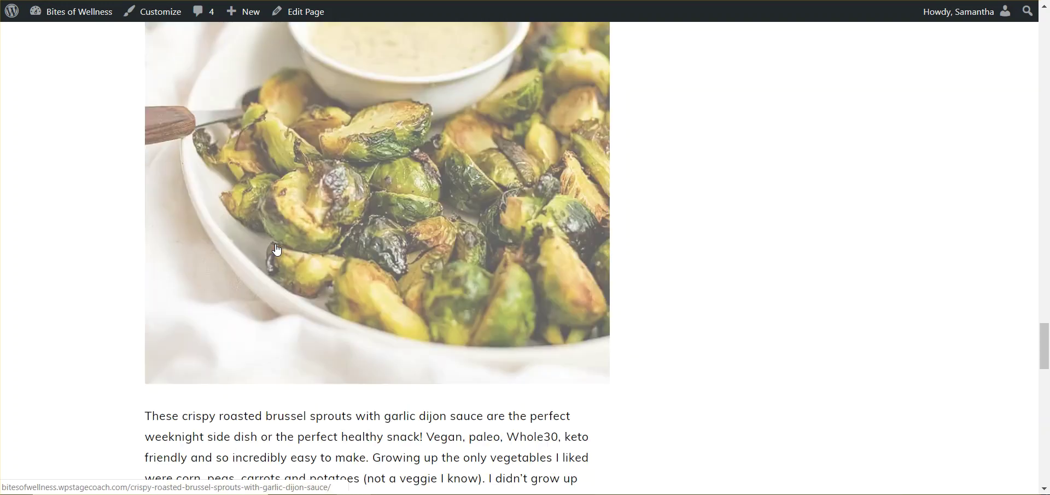
scroll(277, 242, "down", 18)
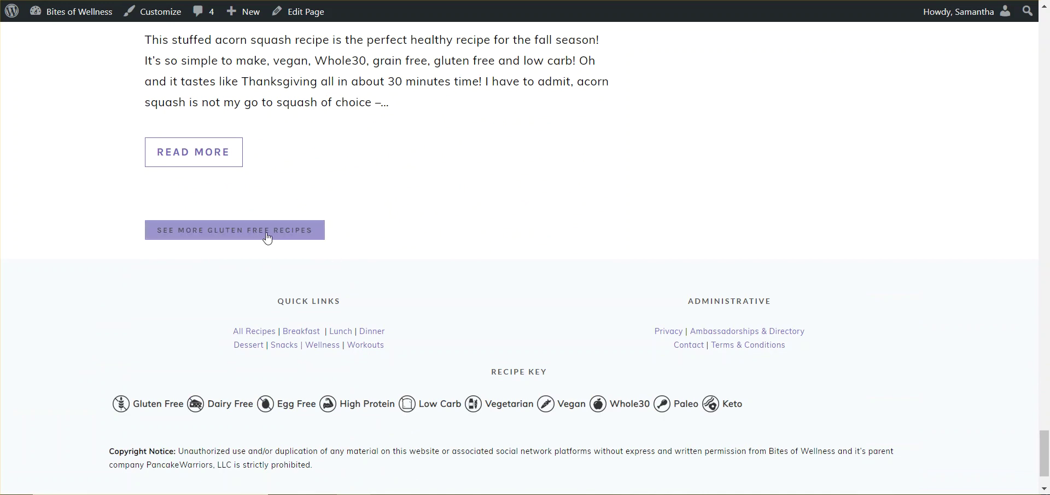
scroll(413, 282, "up", 15)
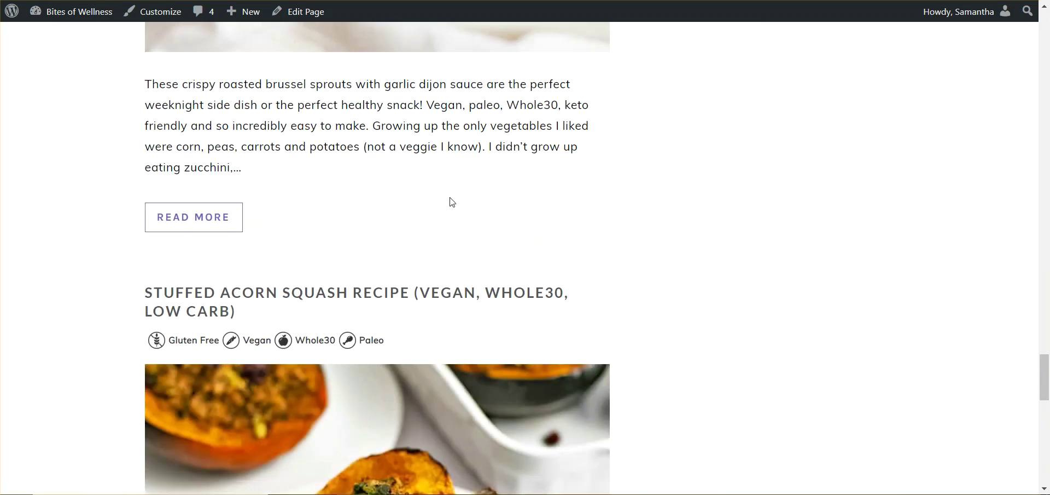